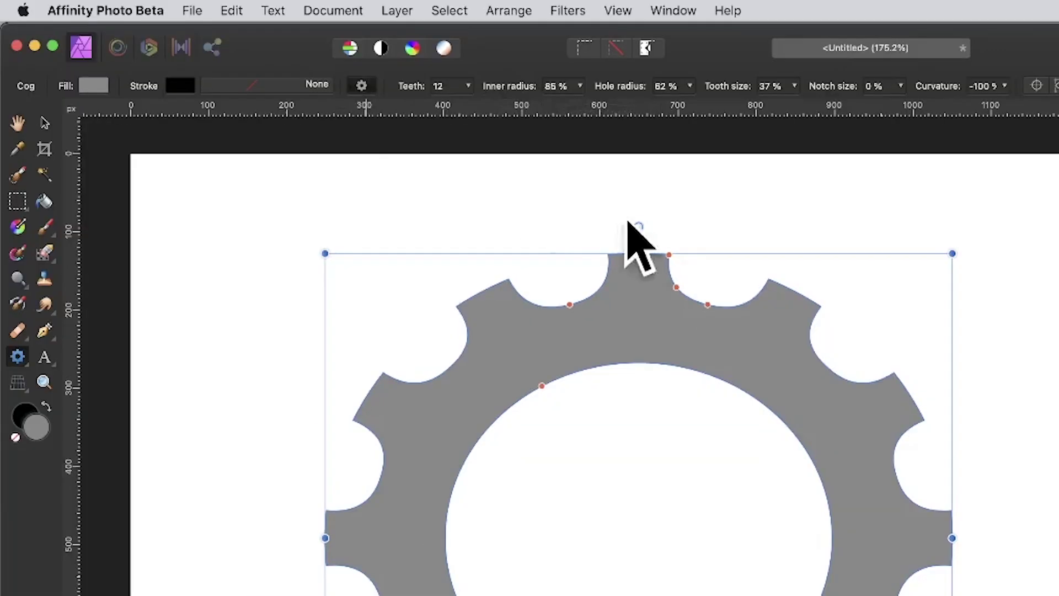
Save the current 12-tooth cog as a new user shape preset named Gear 22.
click(361, 85)
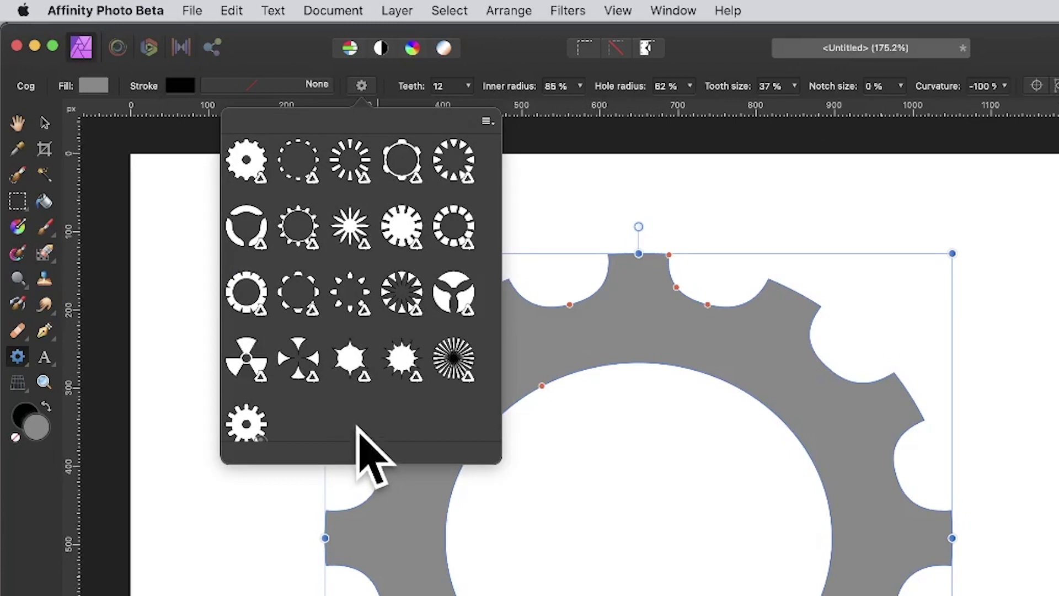
click(487, 120)
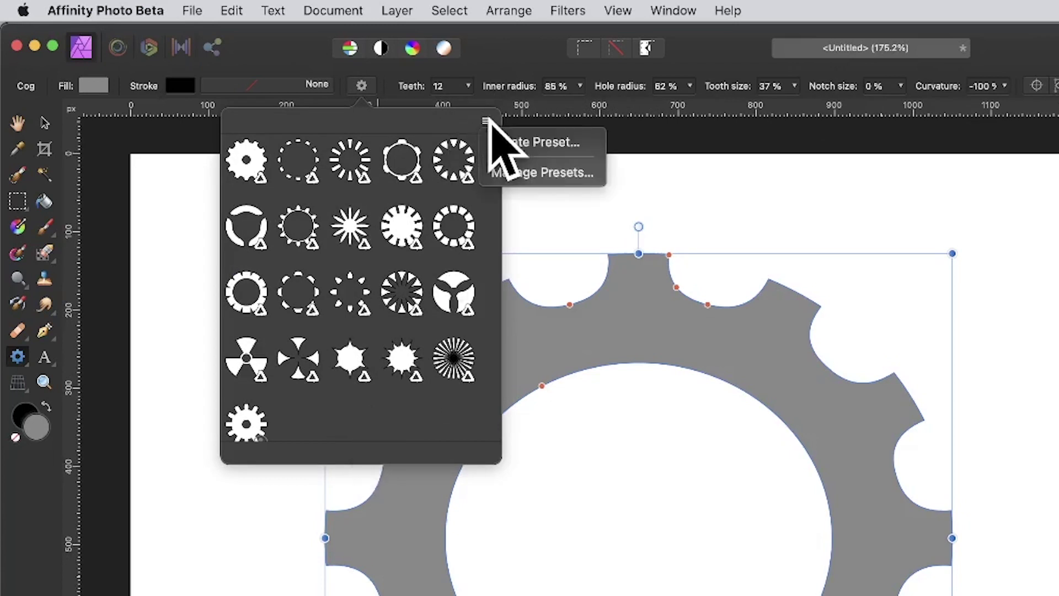
click(560, 143)
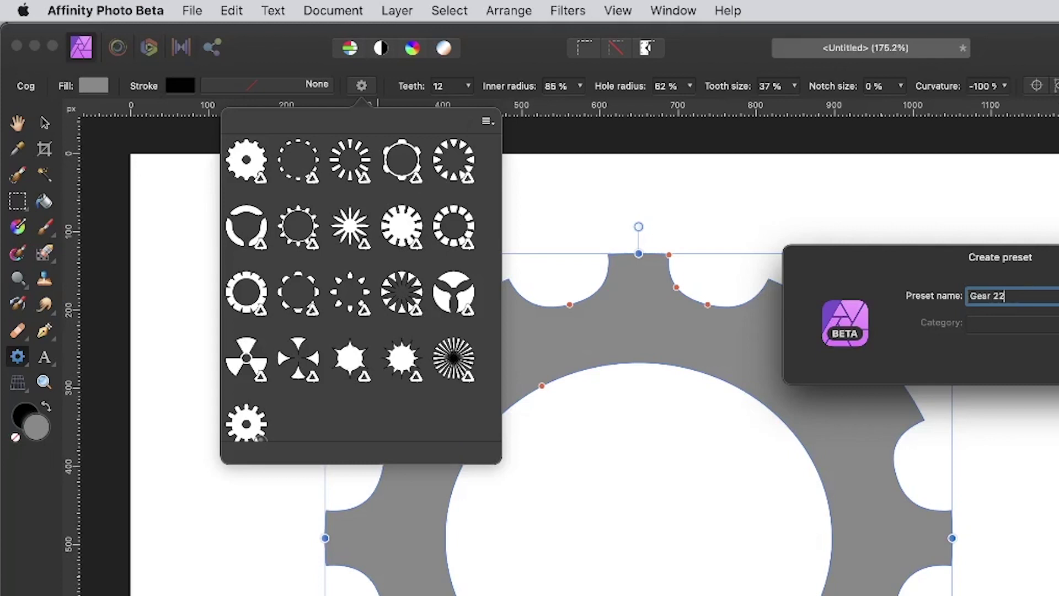
key(Return)
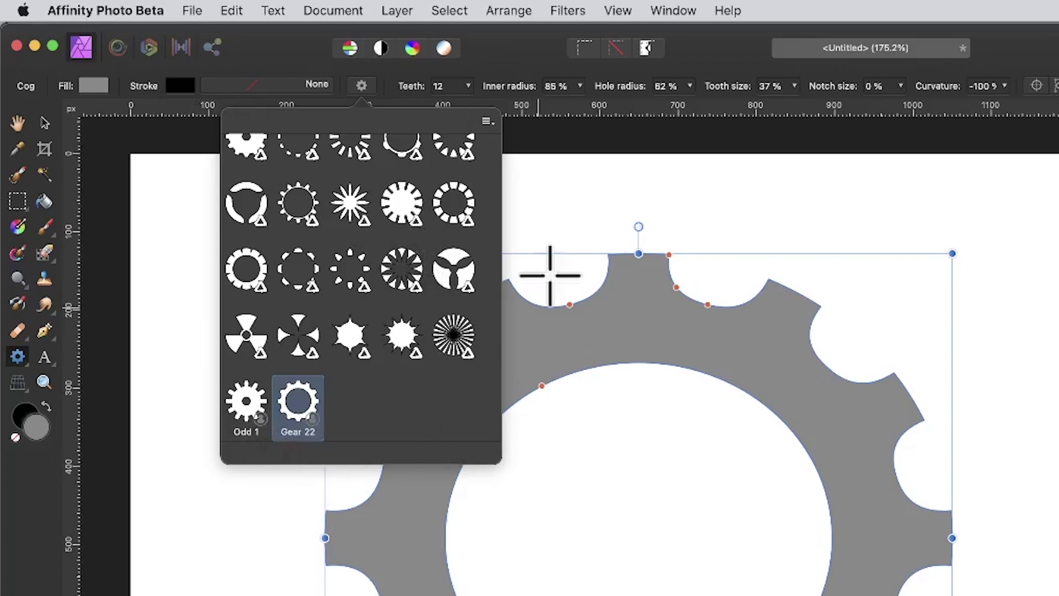
Open the Preset manager from the presets menu and scroll through the shape preset grid.
click(488, 120)
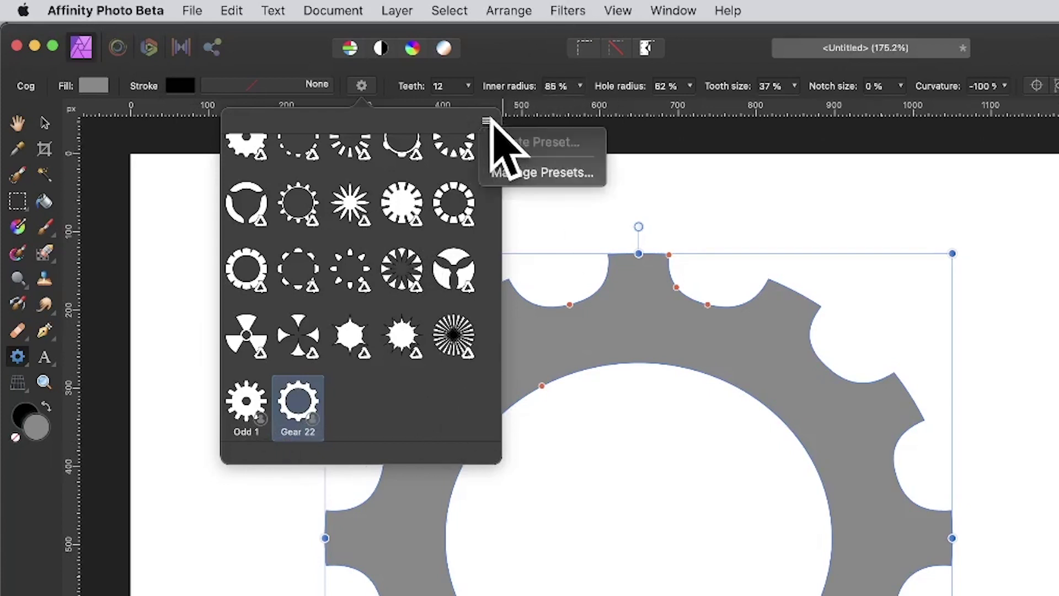
click(534, 173)
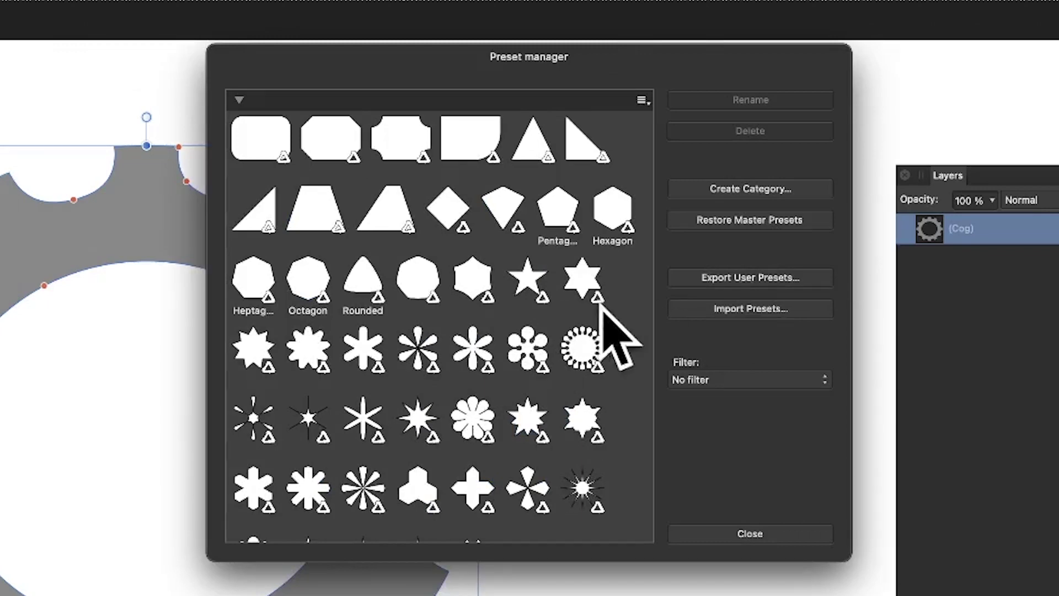
scroll(569, 311, down, 5)
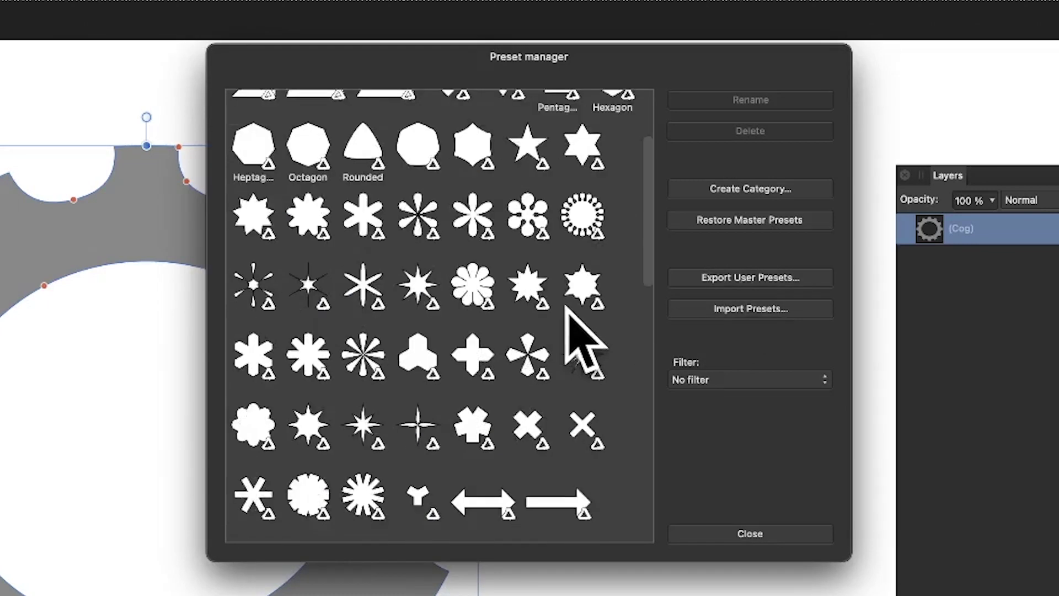
scroll(568, 311, down, 3)
scroll(552, 248, down, 10)
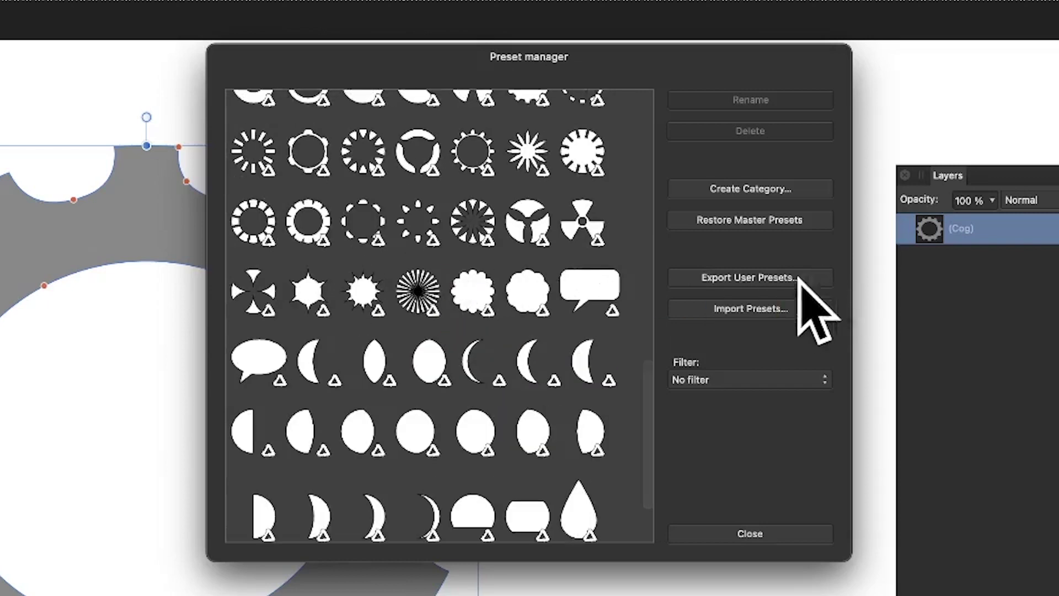
Export user presets to the Desktop as affinityphoto1.aftoolpresets, replacing the old file, then close the manager.
click(736, 281)
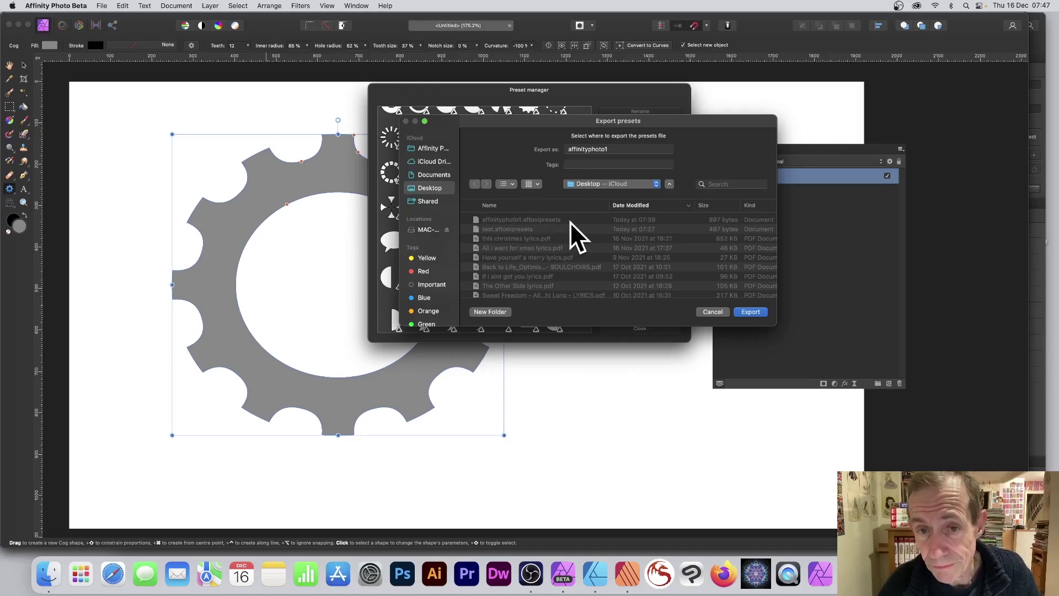
click(752, 312)
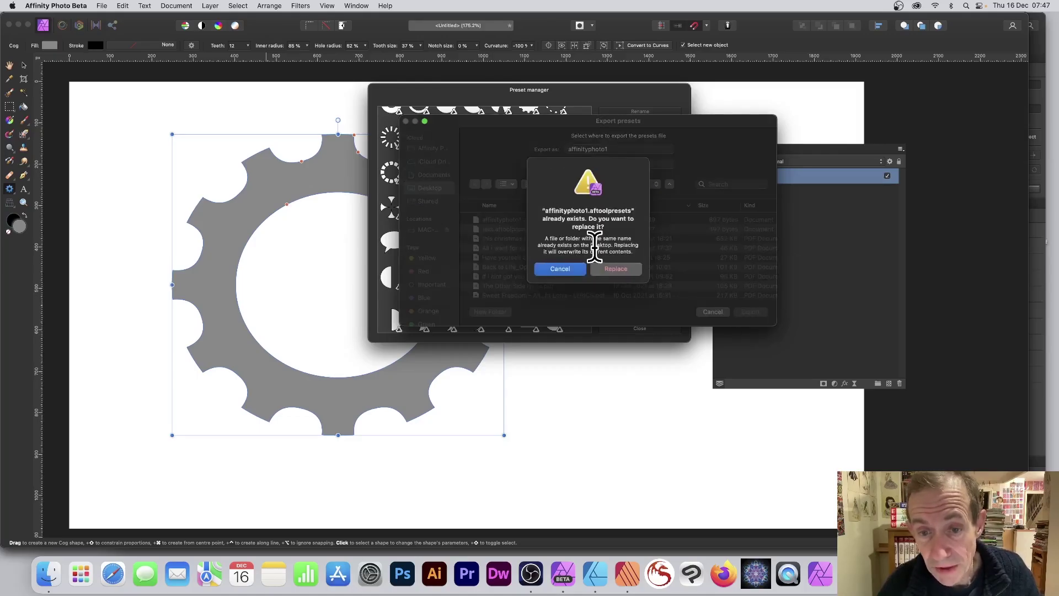
click(620, 268)
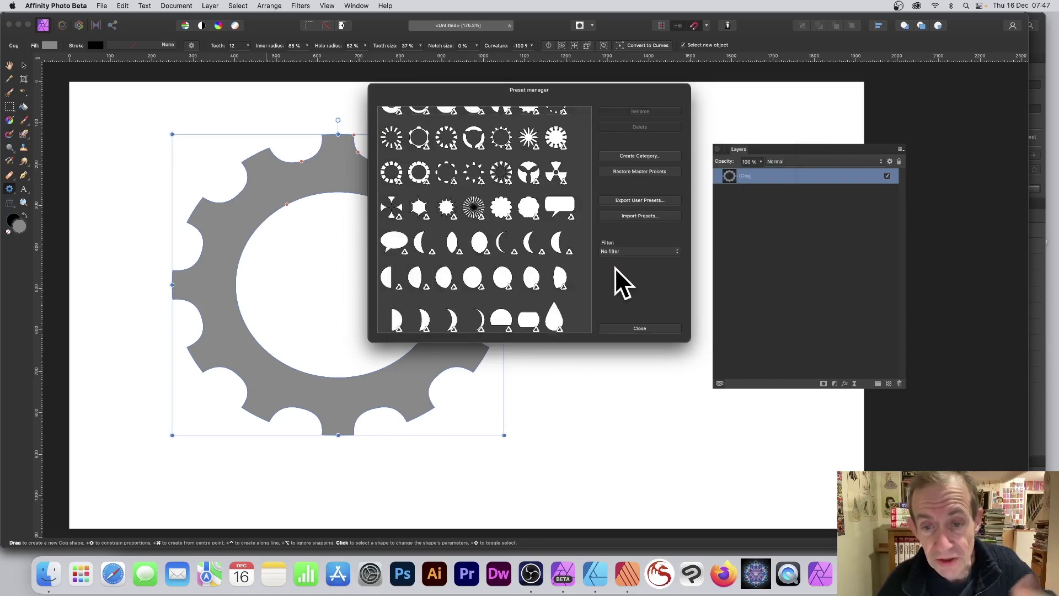
click(640, 328)
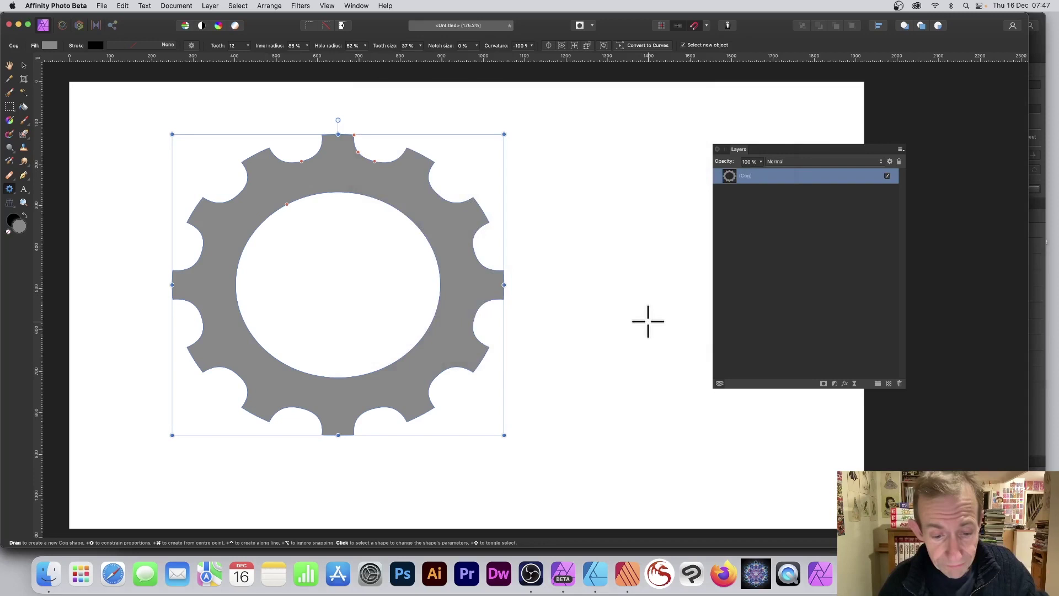
In Affinity Designer, close the leftover Preset manager and reopen it from the Callout tool's presets.
click(596, 579)
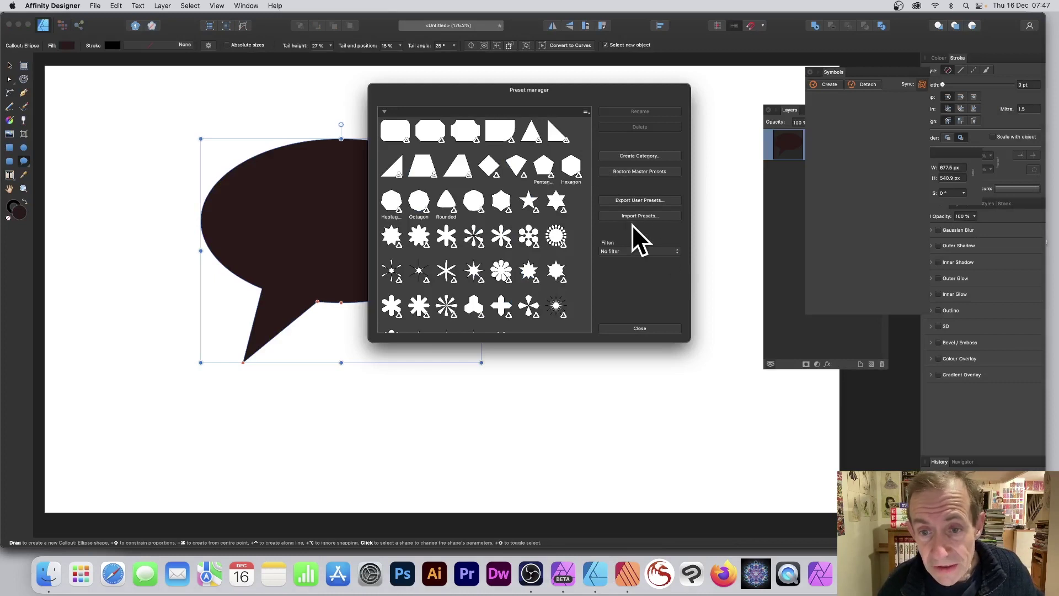
click(661, 328)
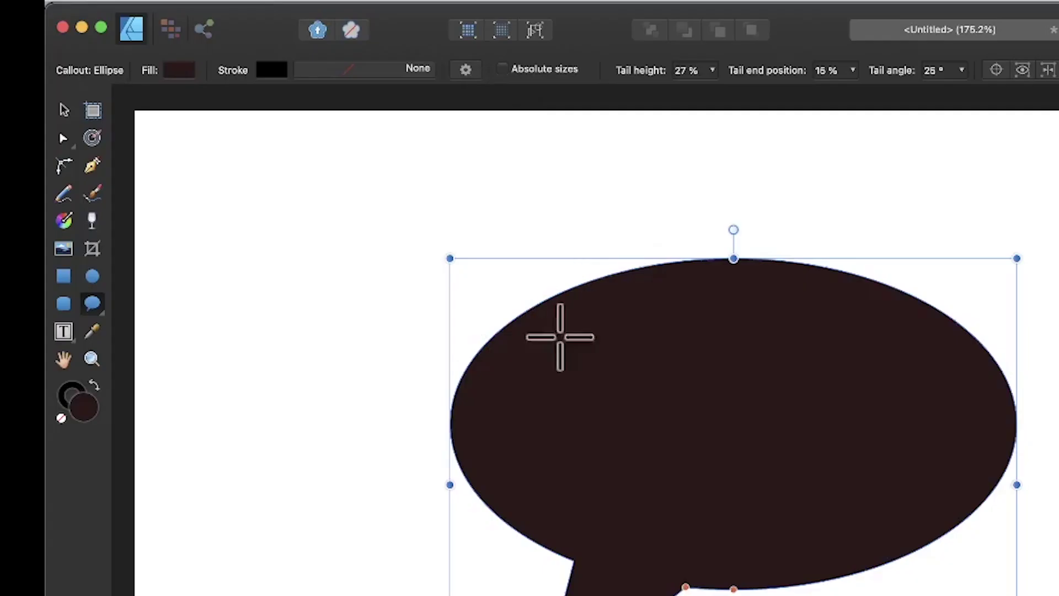
click(466, 72)
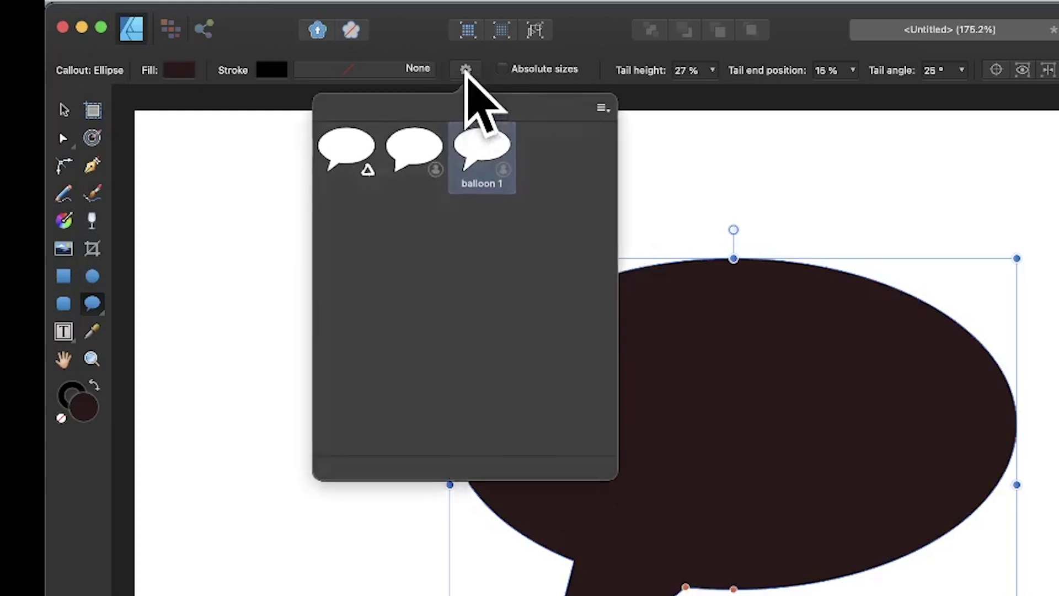
click(603, 108)
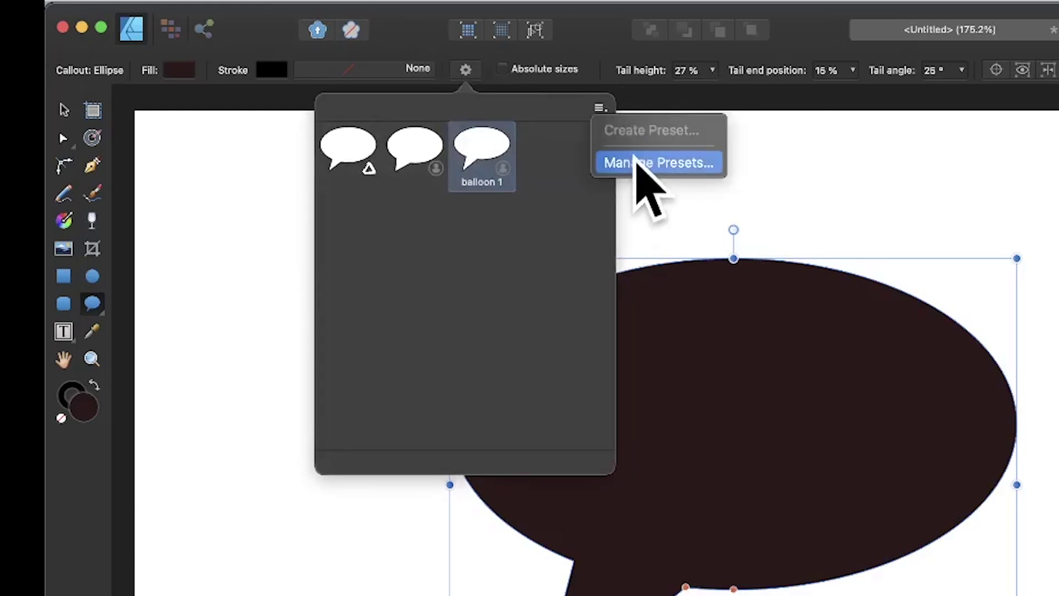
click(640, 164)
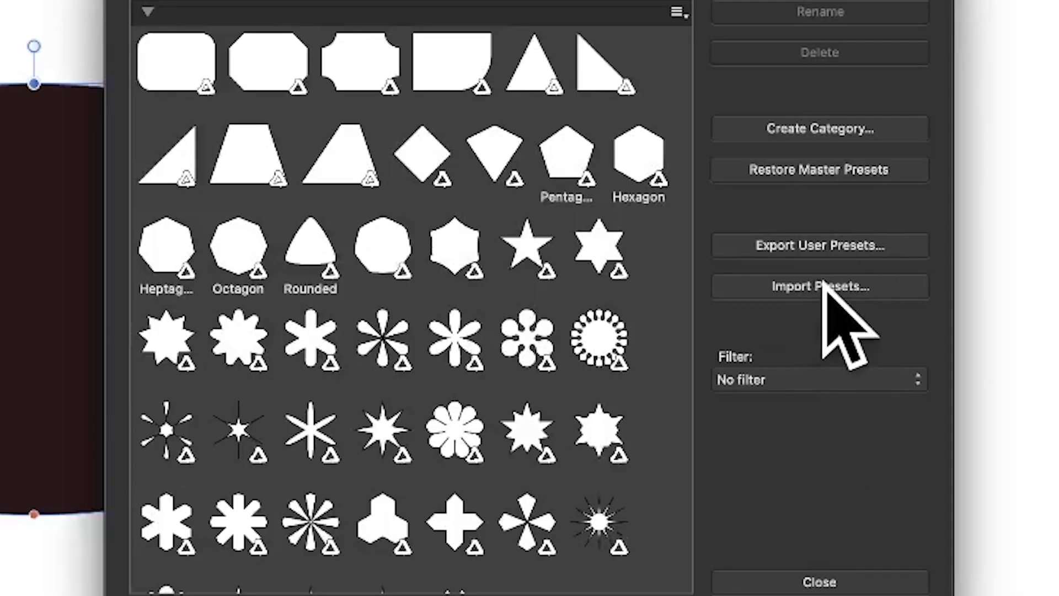
Import affinityphoto1.aftoolpresets from the Desktop and scroll down to confirm Gear 22 is listed.
click(821, 287)
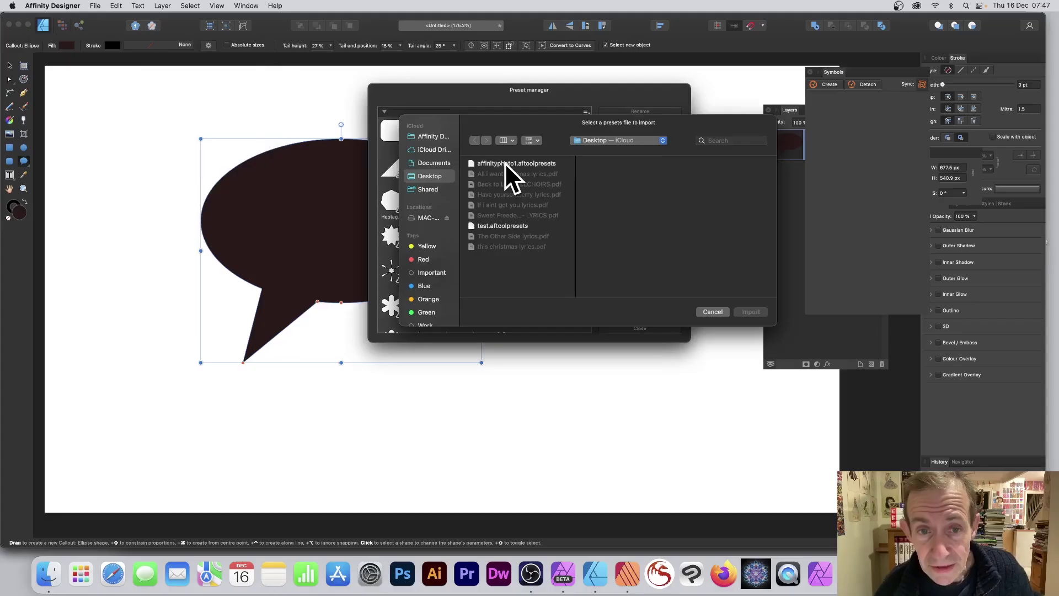
click(492, 149)
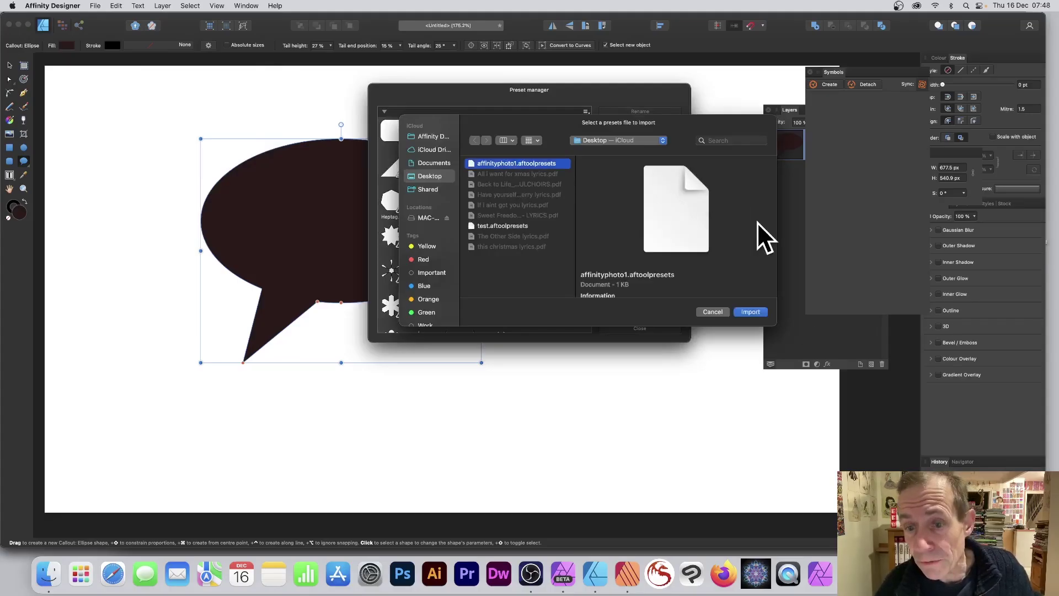
click(758, 312)
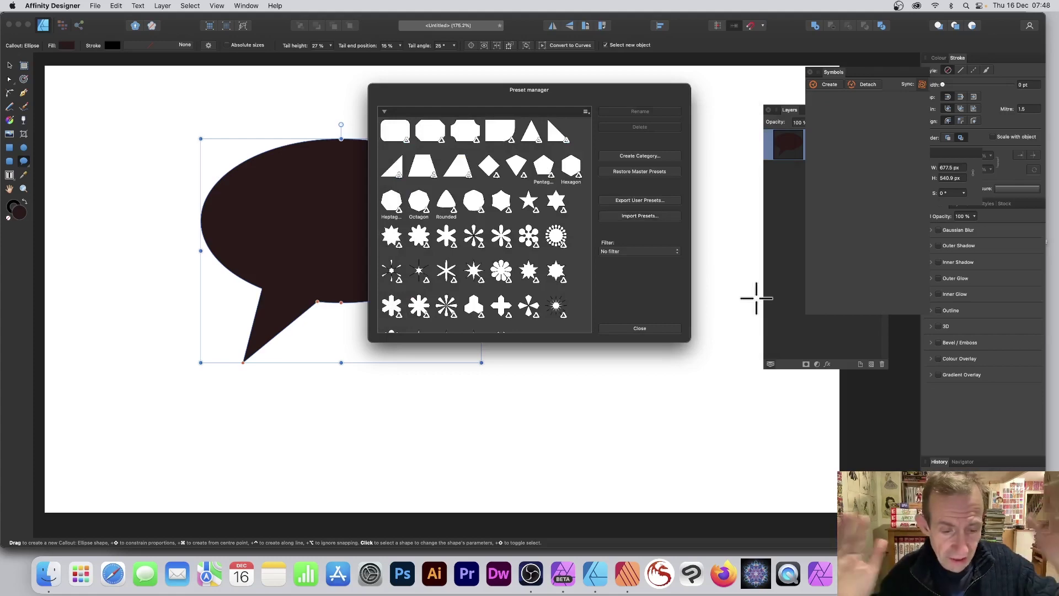
scroll(552, 258, down, 2)
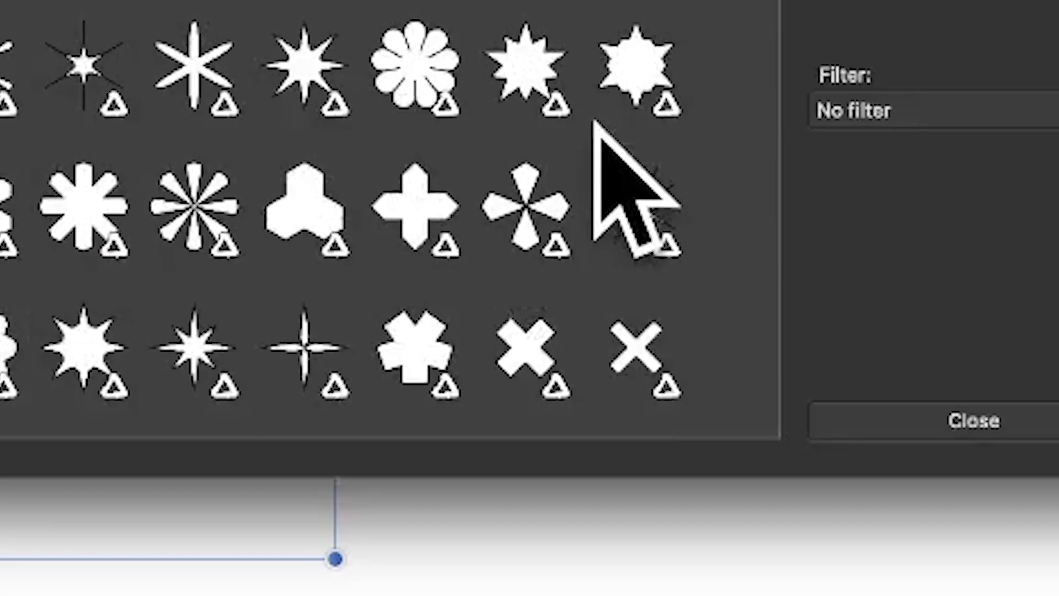
scroll(568, 6, down, 6)
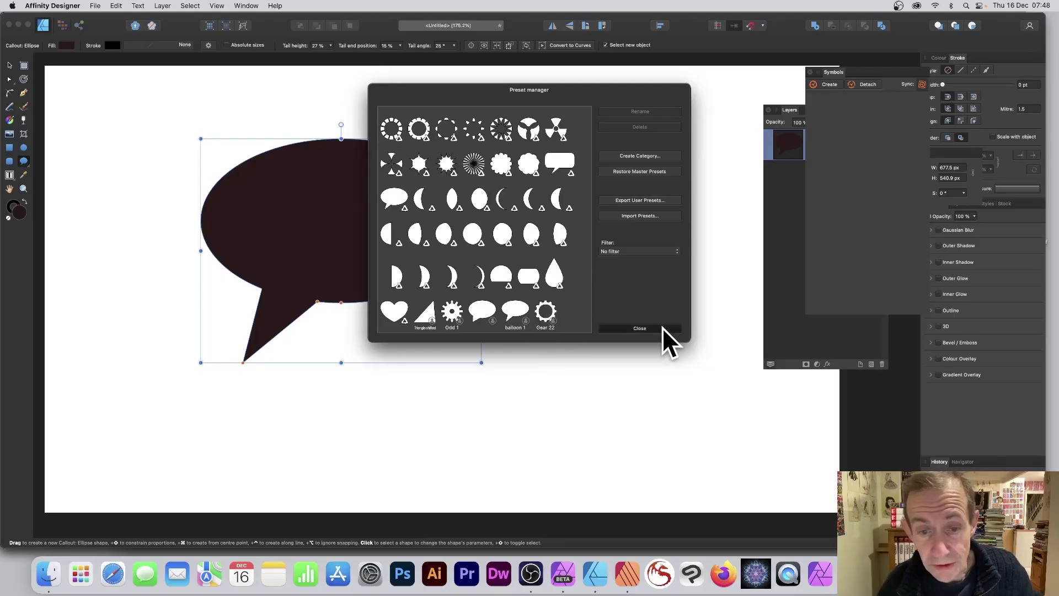
Draw a cog beside the speech bubble with the Cog tool and apply the Gear 22 preset to it.
click(973, 420)
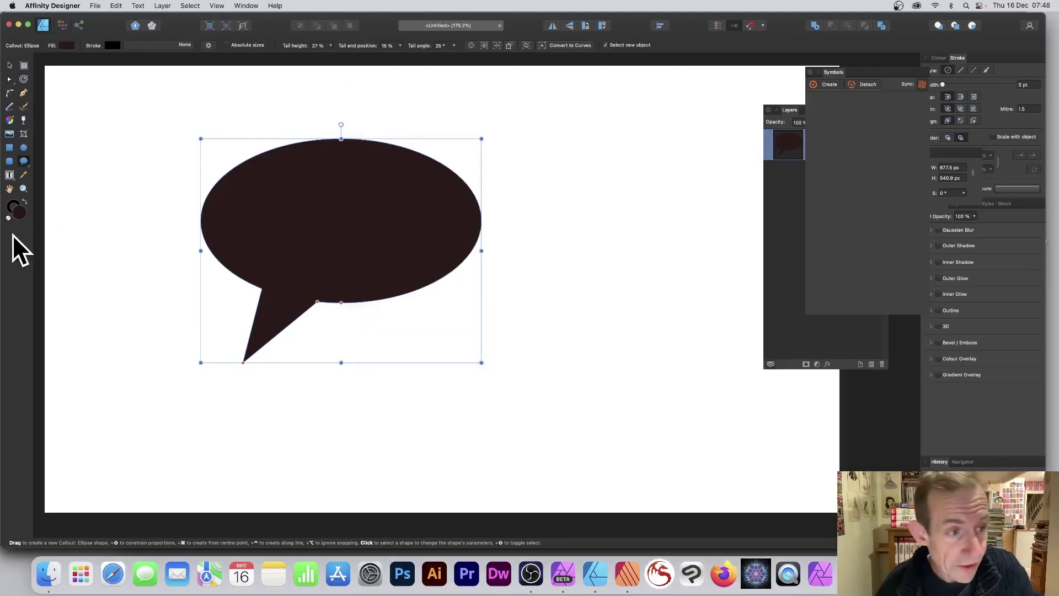
click(26, 163)
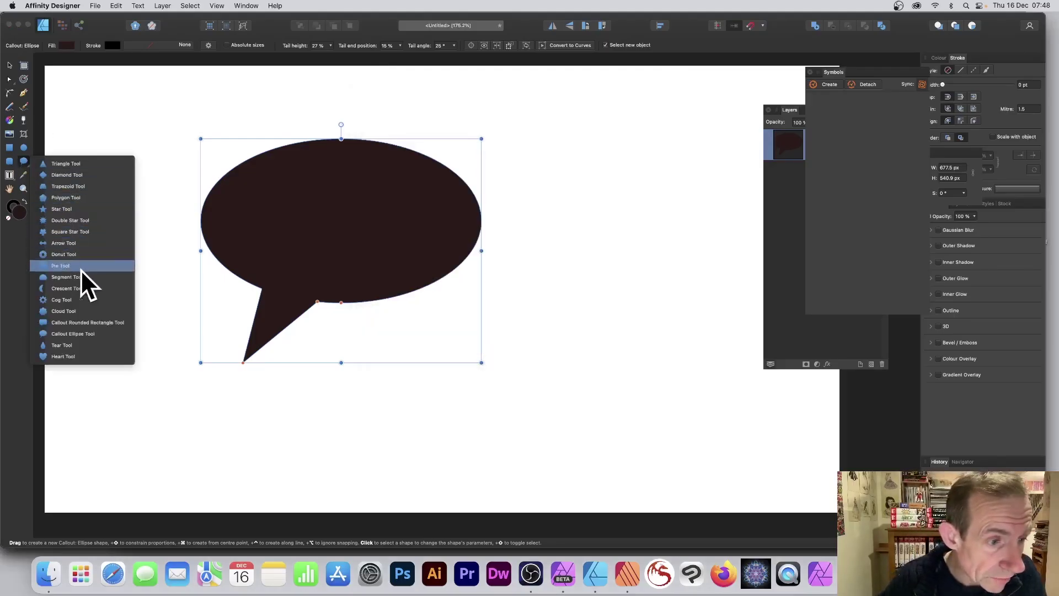
click(61, 299)
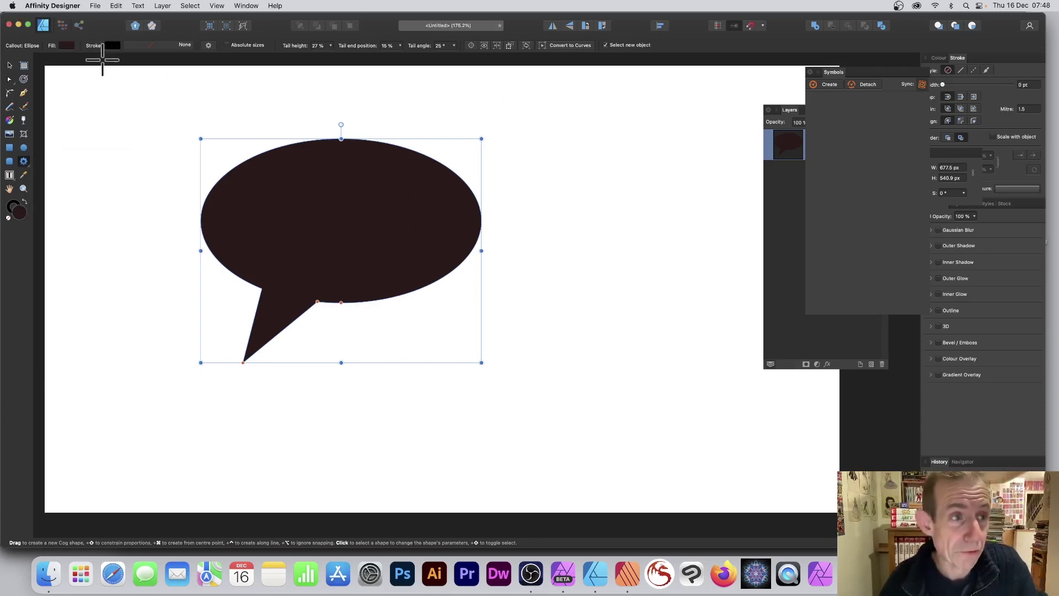
drag(432, 90, 662, 340)
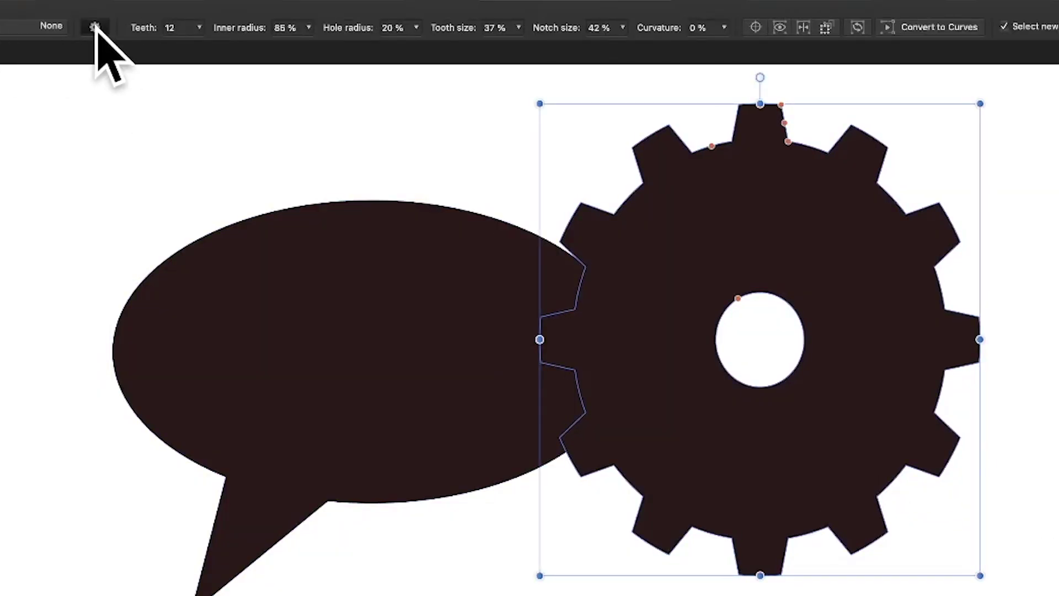
click(95, 29)
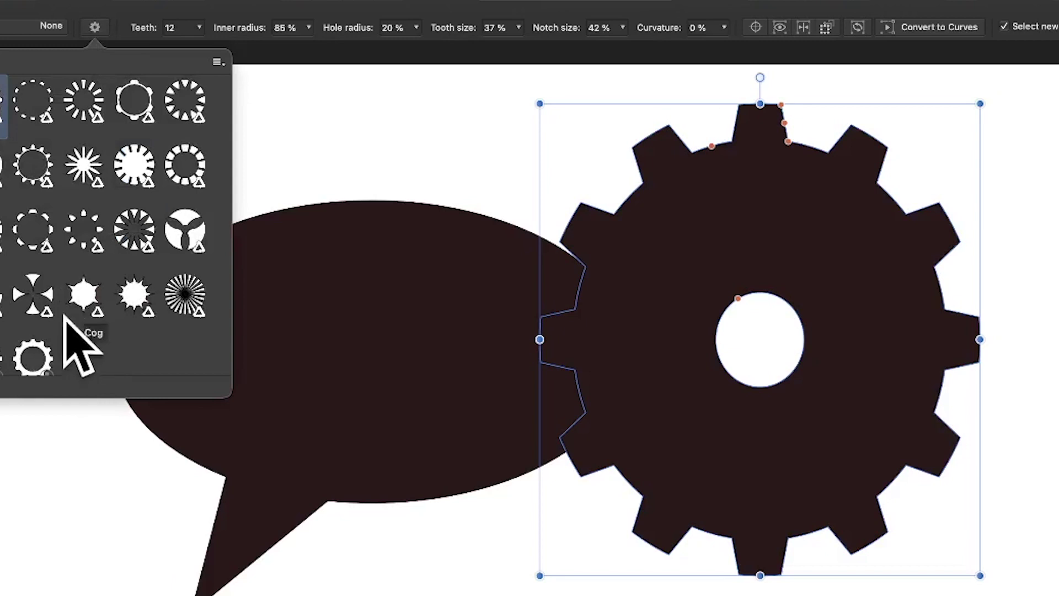
click(41, 362)
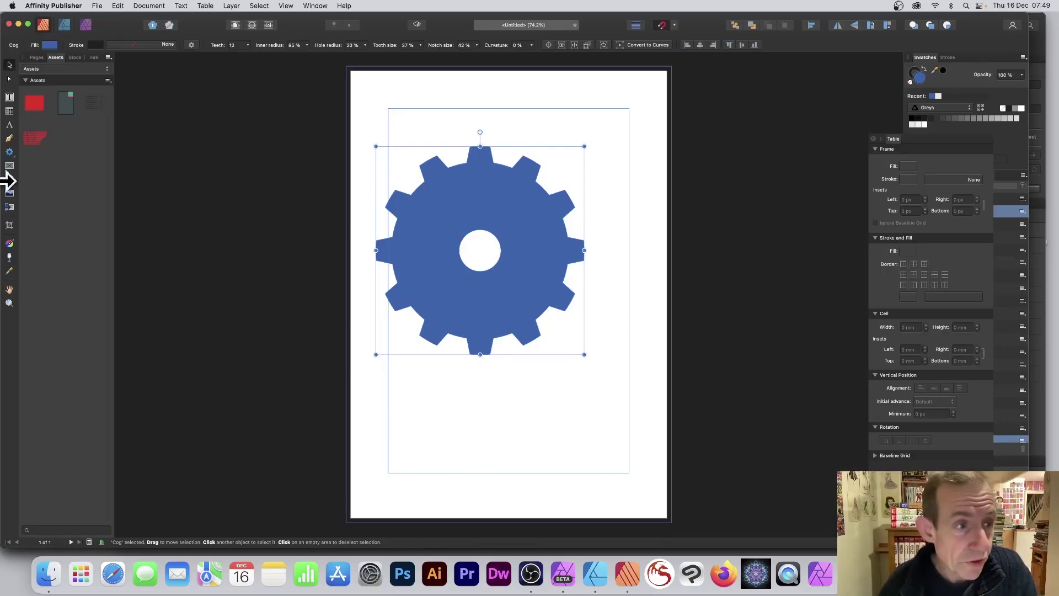
In Affinity Publisher, select the Cog tool and view its preset list of built-in cogs.
click(11, 150)
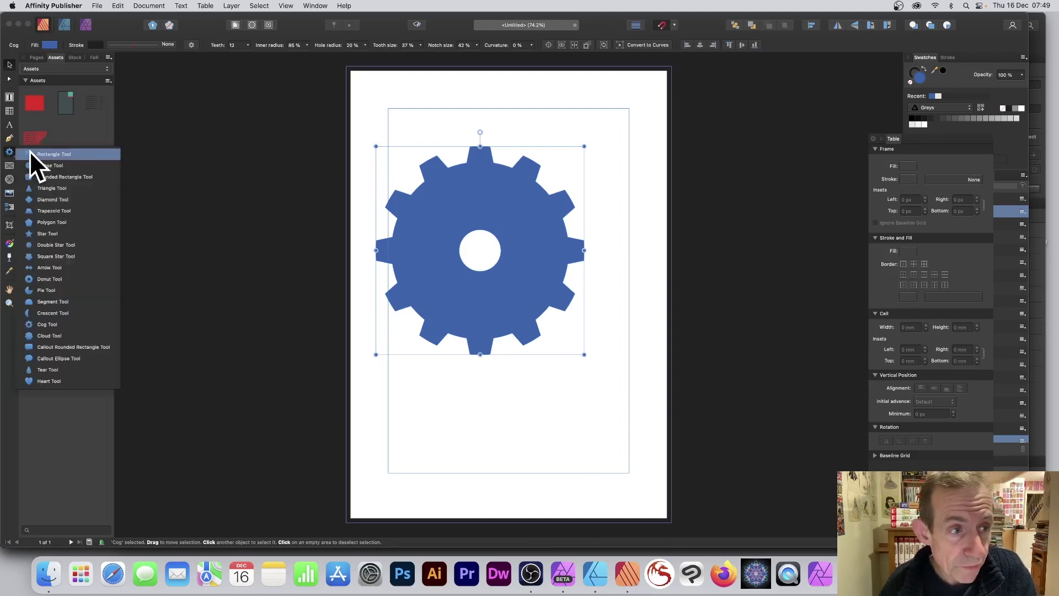
click(67, 323)
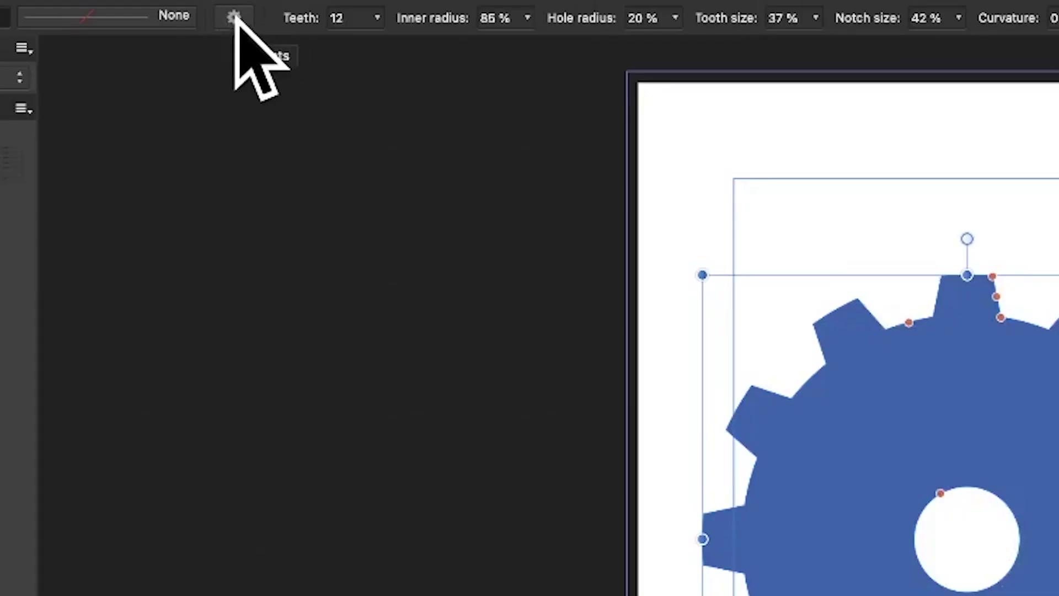
click(234, 15)
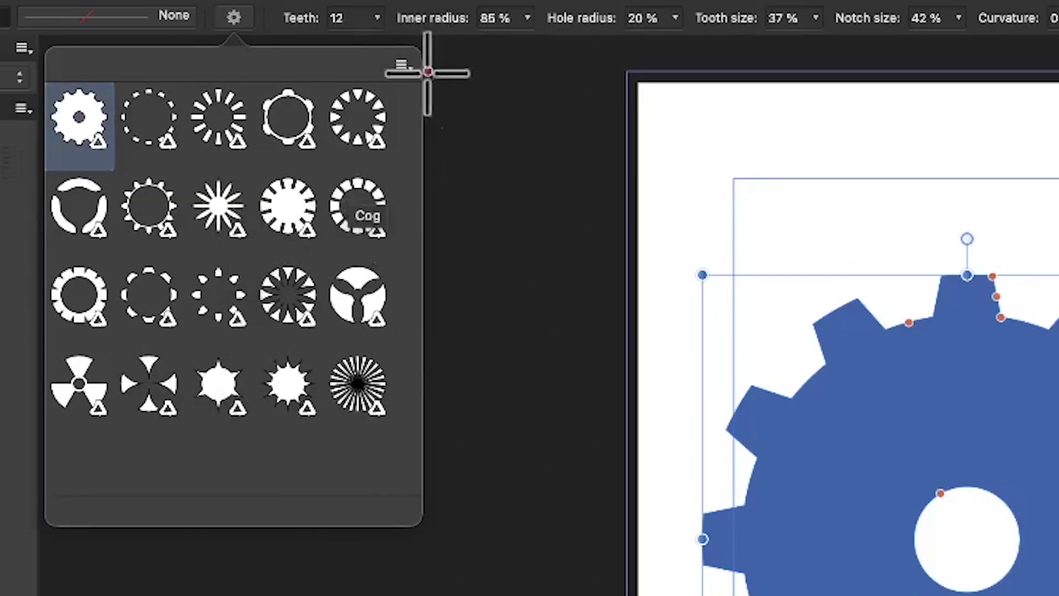
Open Publisher's Preset manager and import affinityphoto1.aftoolpresets from the Desktop.
click(401, 64)
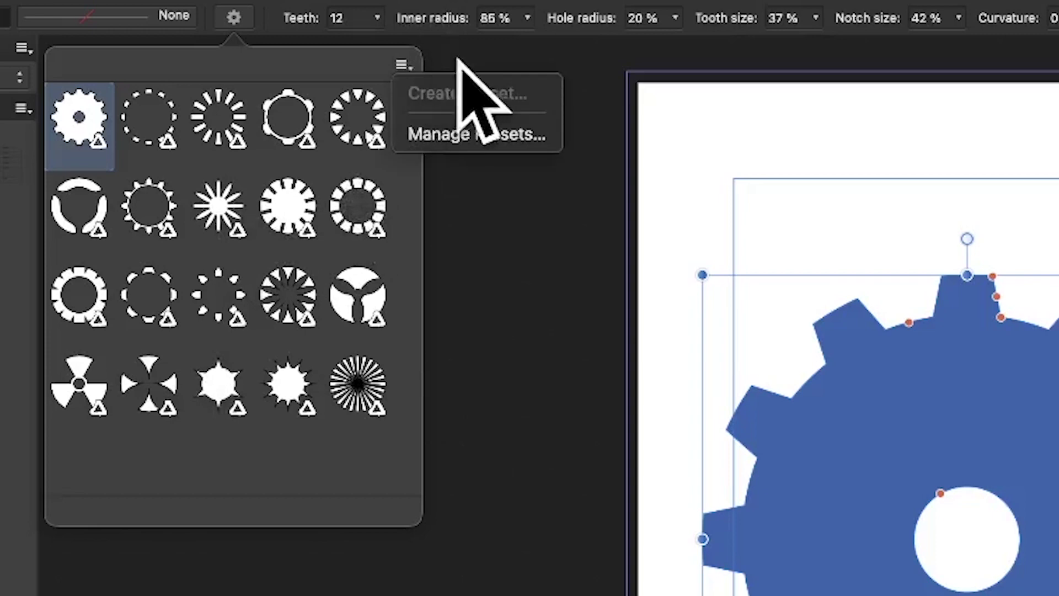
click(468, 133)
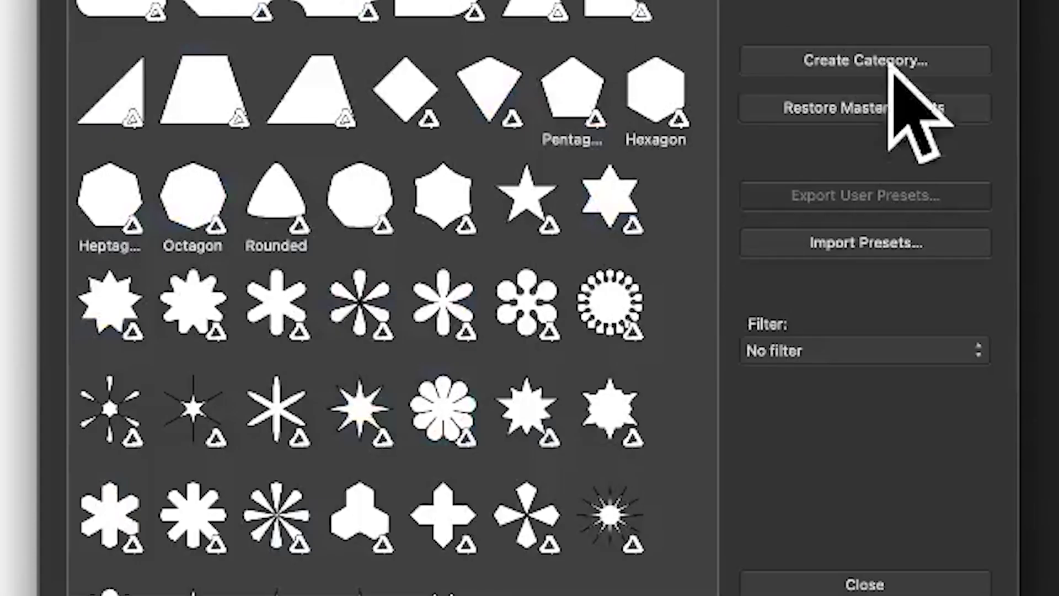
click(862, 243)
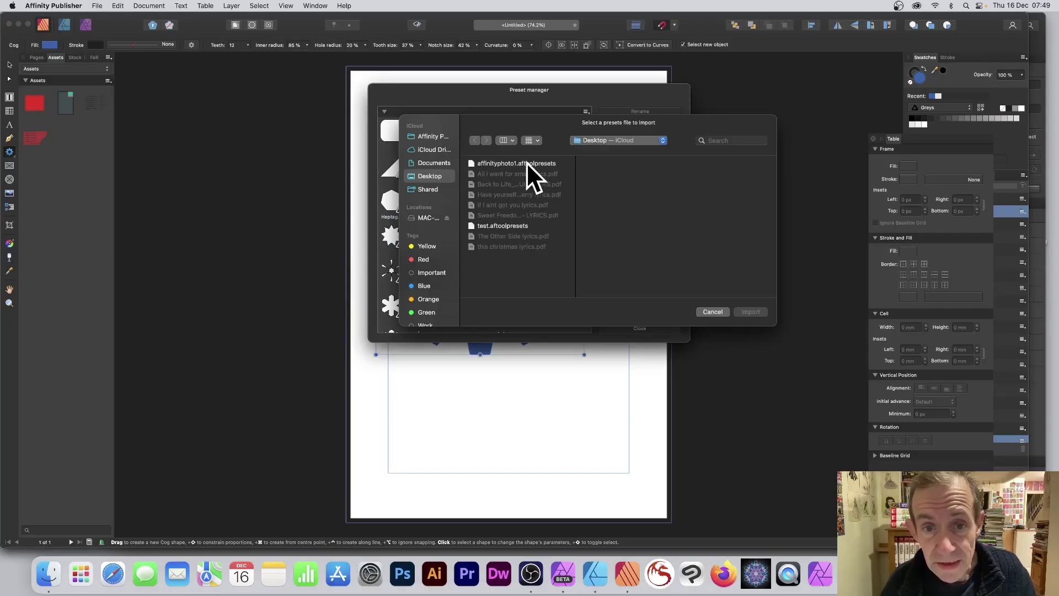
click(518, 83)
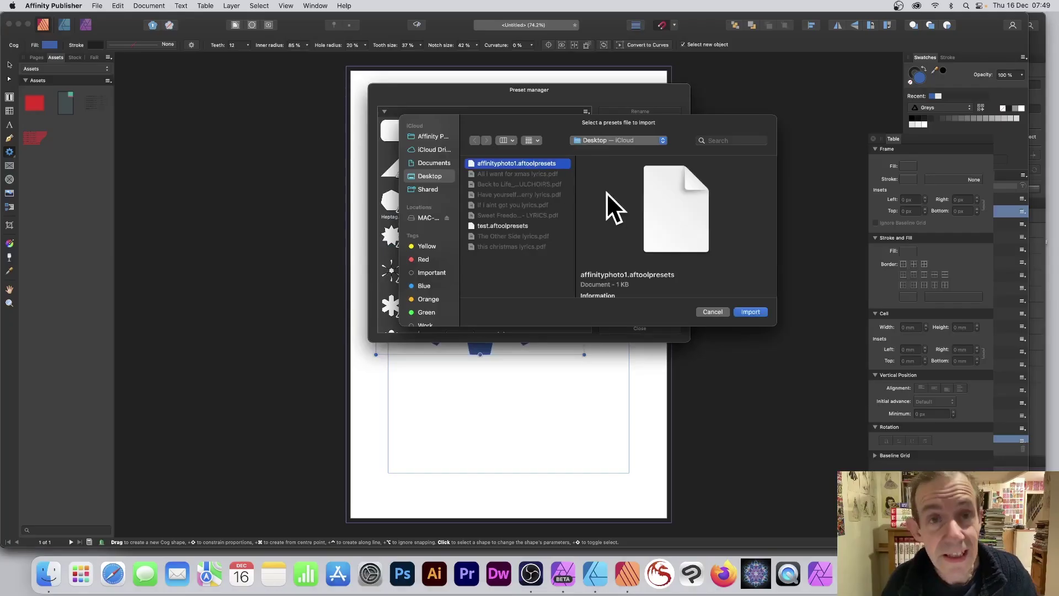
click(751, 311)
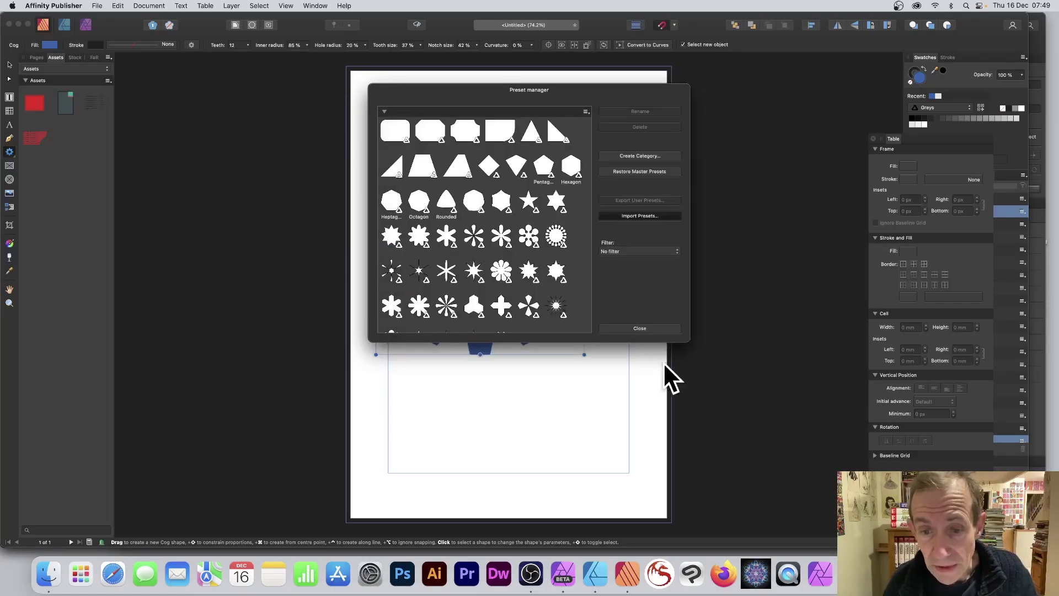
Close the Preset manager and apply the imported gear preset to the blue cog.
click(639, 328)
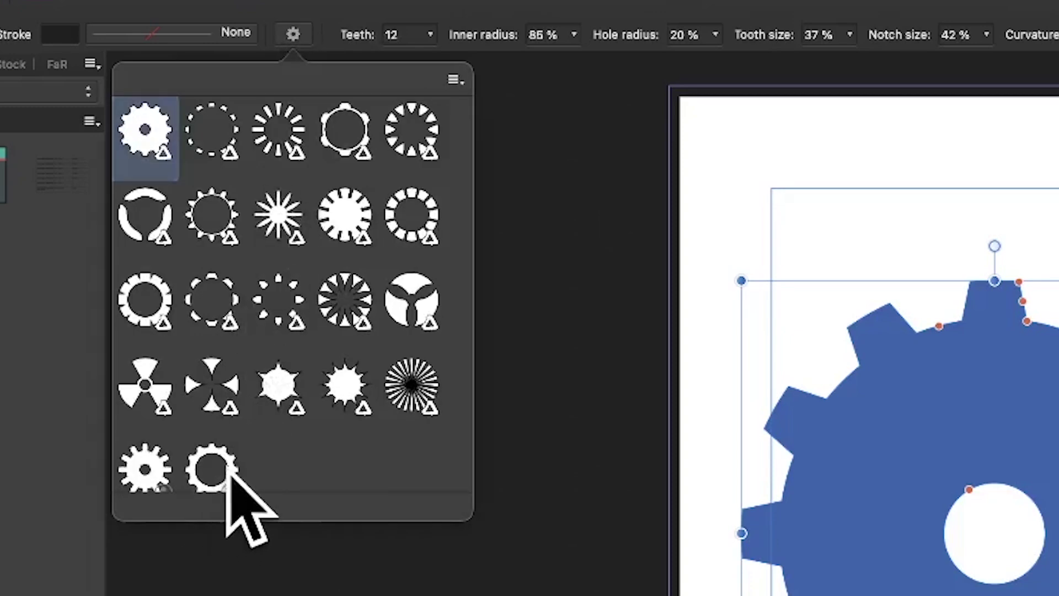
click(222, 462)
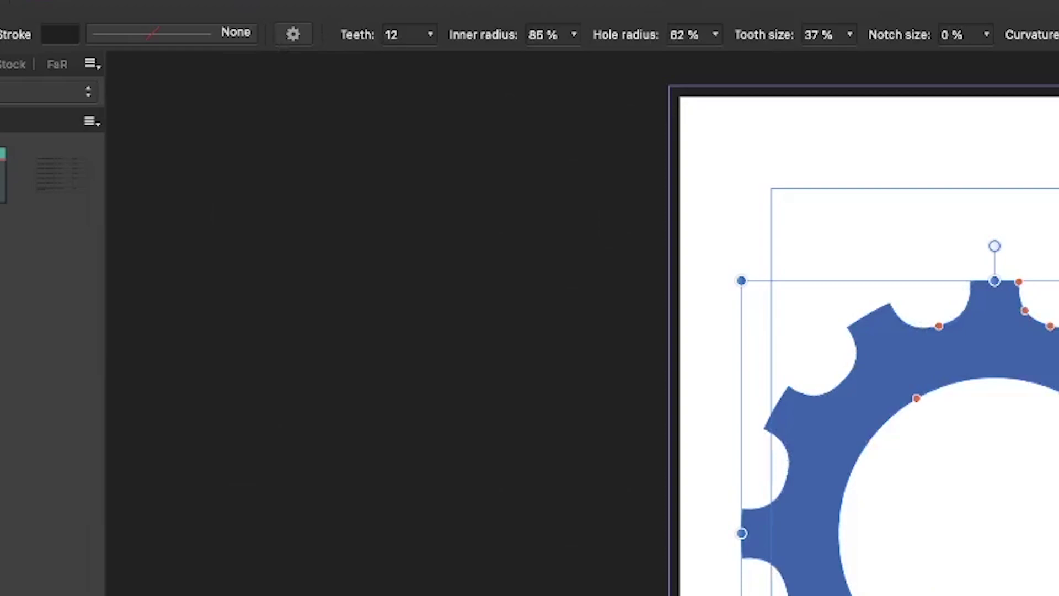